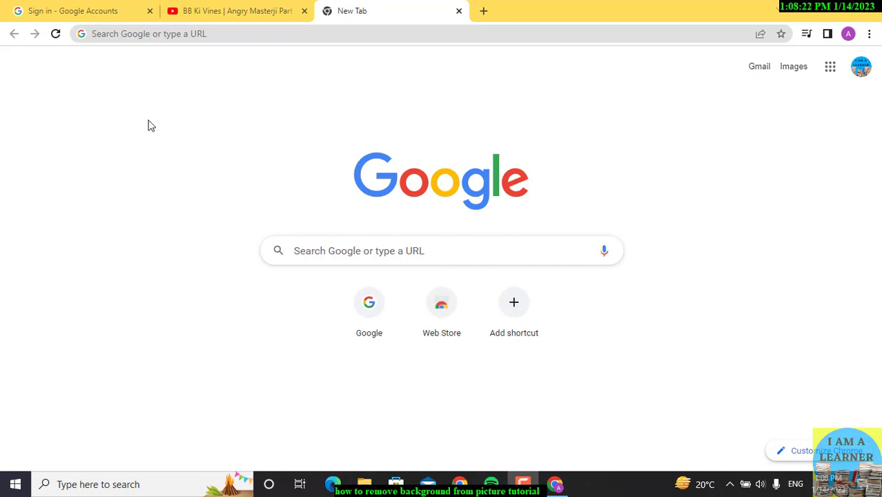
Run a Google search starting from 'man with a tree' in the address bar.
click(372, 35)
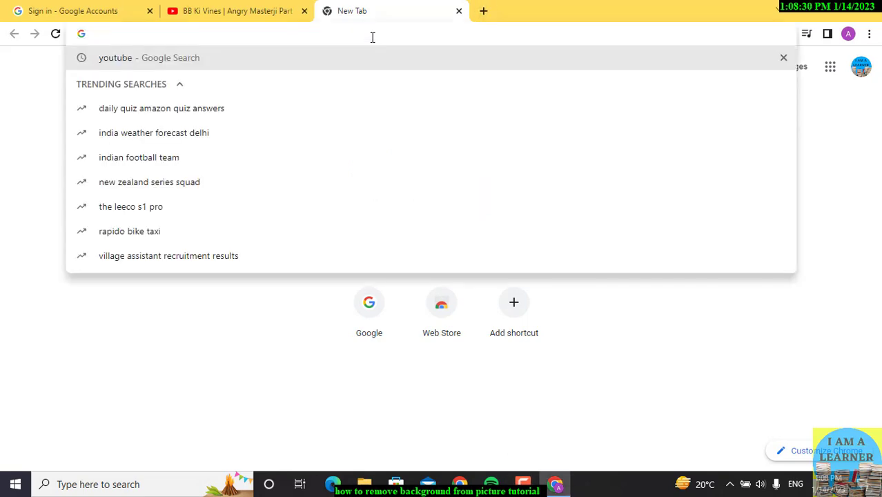
text(man)
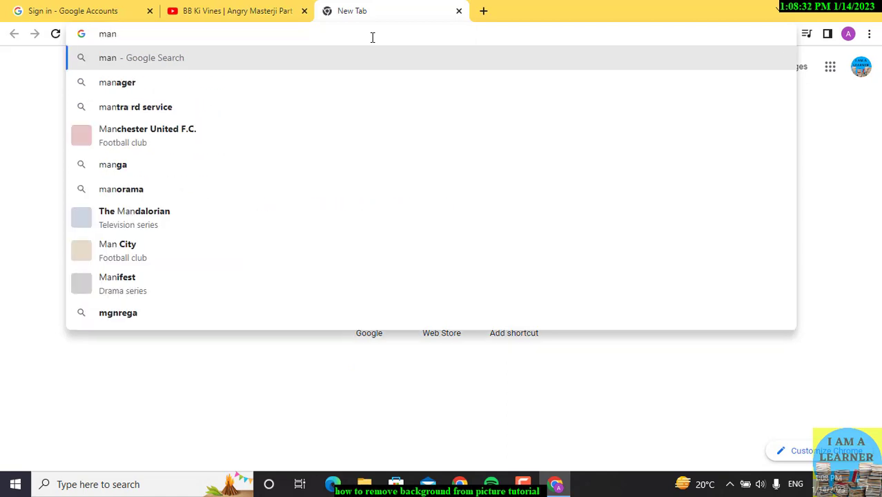
text( with a )
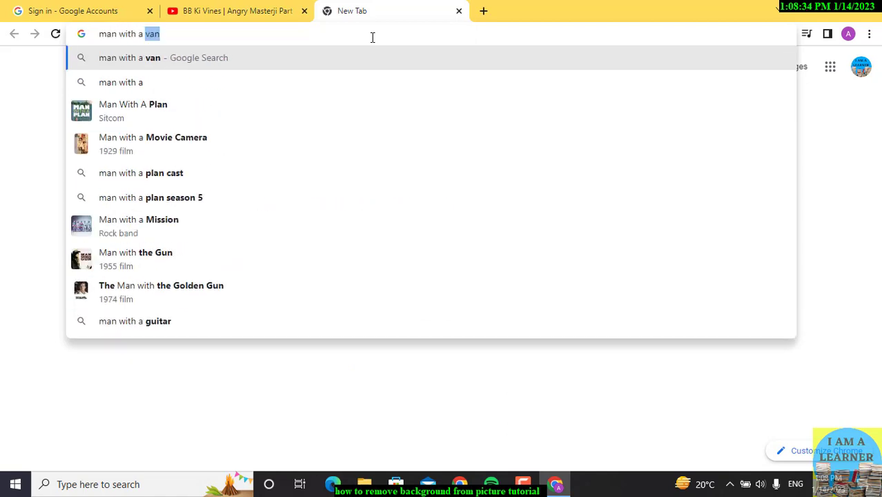
text(tree)
key(Return)
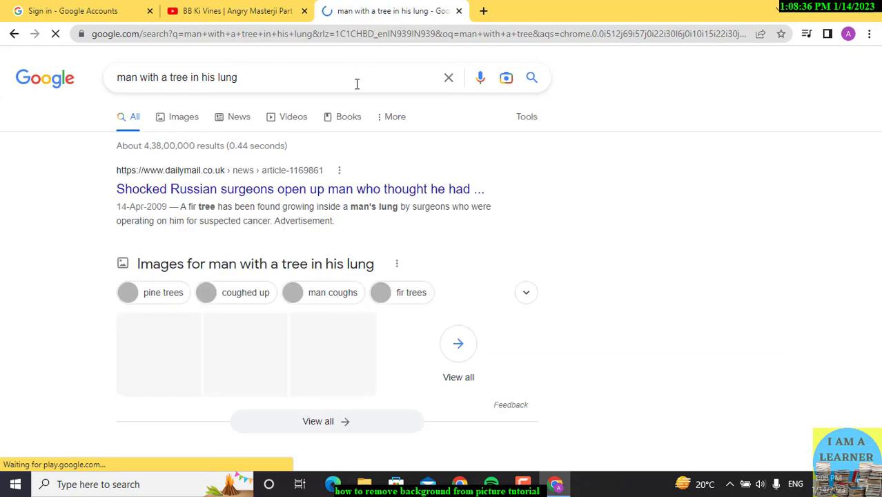
Switch to image results and trim the query back to 'man with a tree'.
click(192, 127)
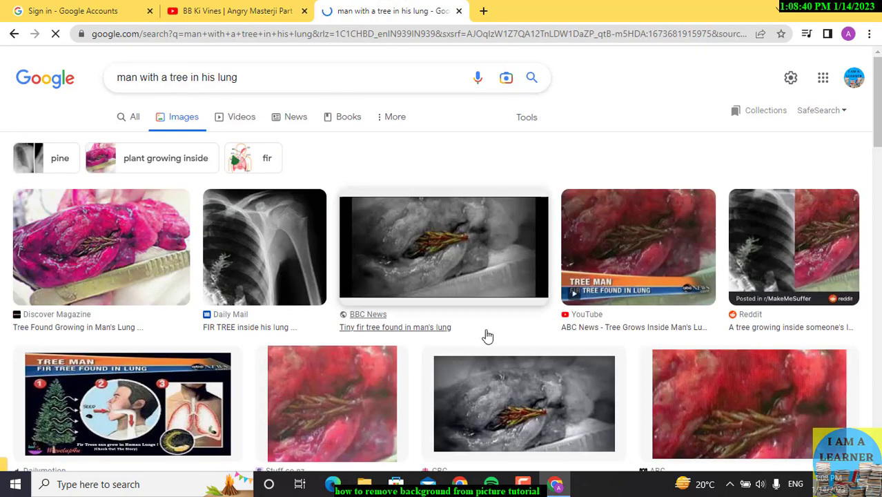
shift+click(185, 81)
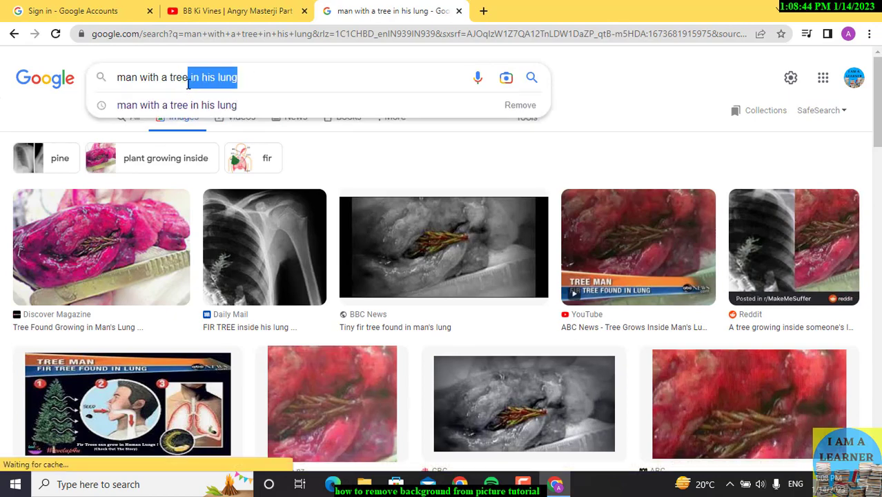
key(BackSpace)
key(Return)
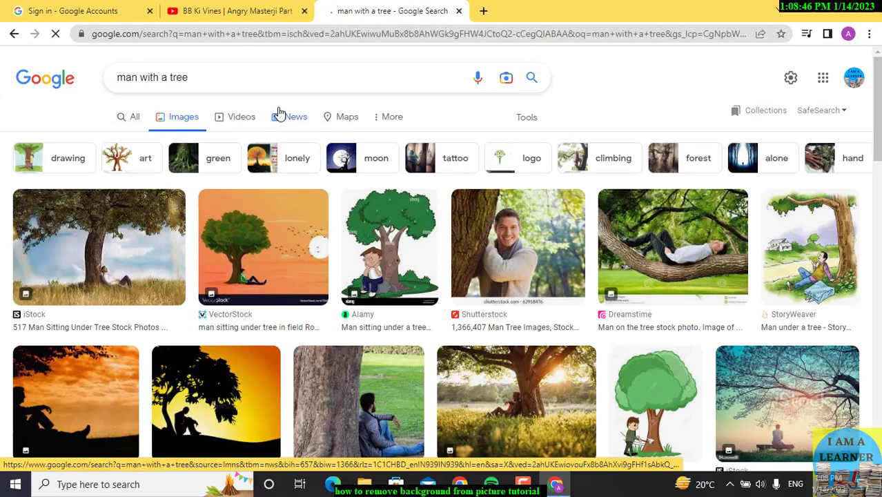
Save the Man Sitting Under a Tree photo as a JPG to Downloads.
scroll(746, 283, down, 1)
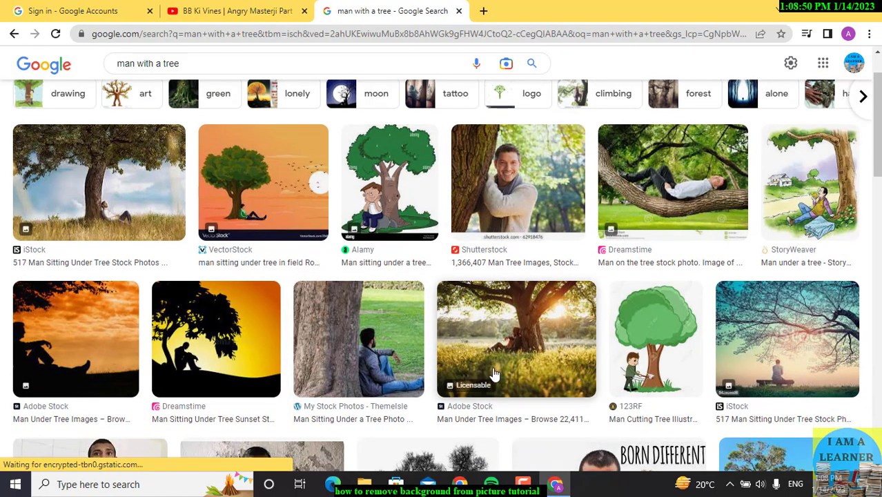
scroll(494, 372, down, 1)
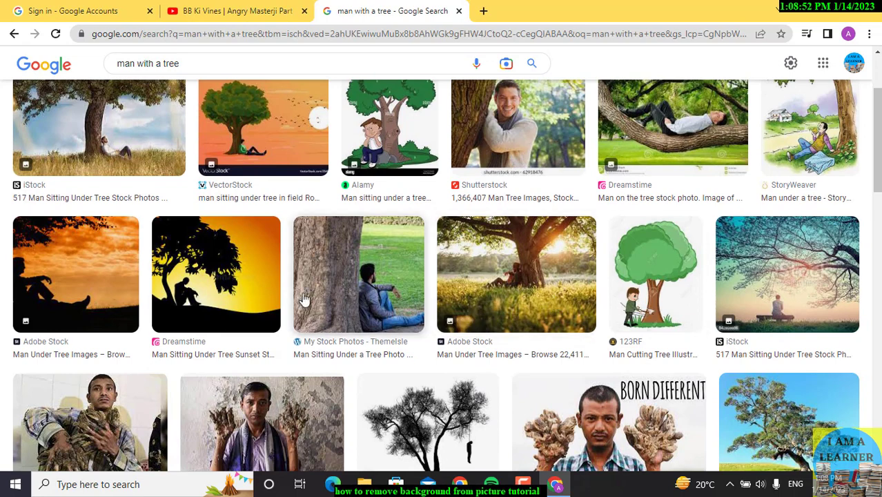
scroll(407, 296, up, 1)
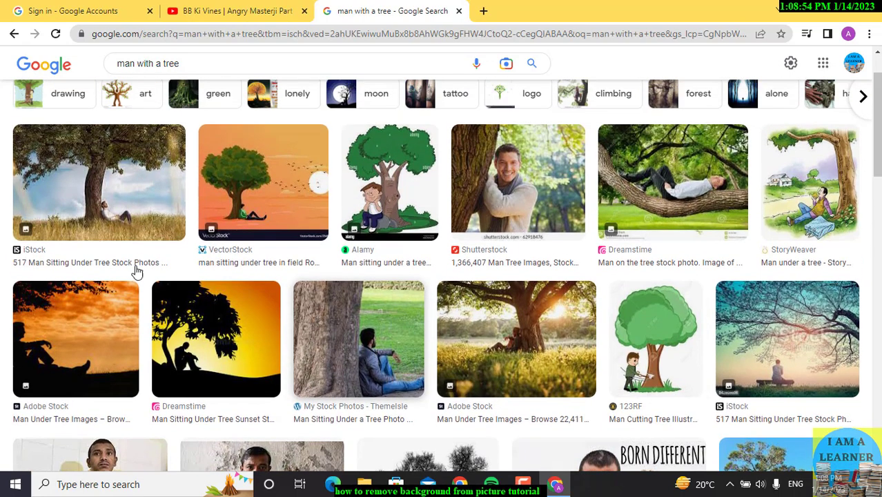
click(352, 359)
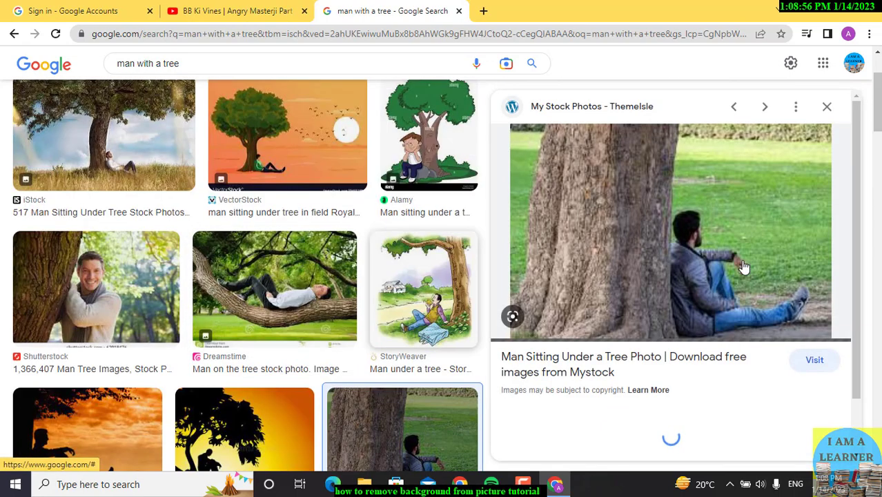
right_click(674, 212)
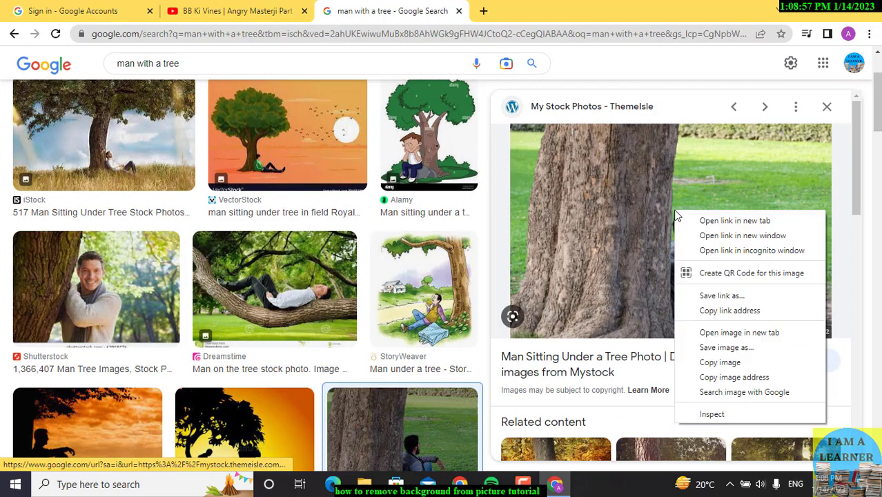
click(719, 349)
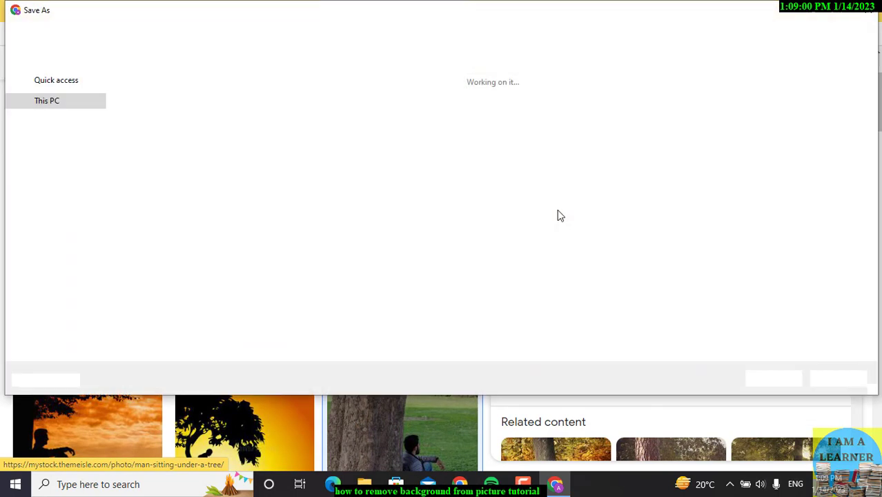
click(763, 381)
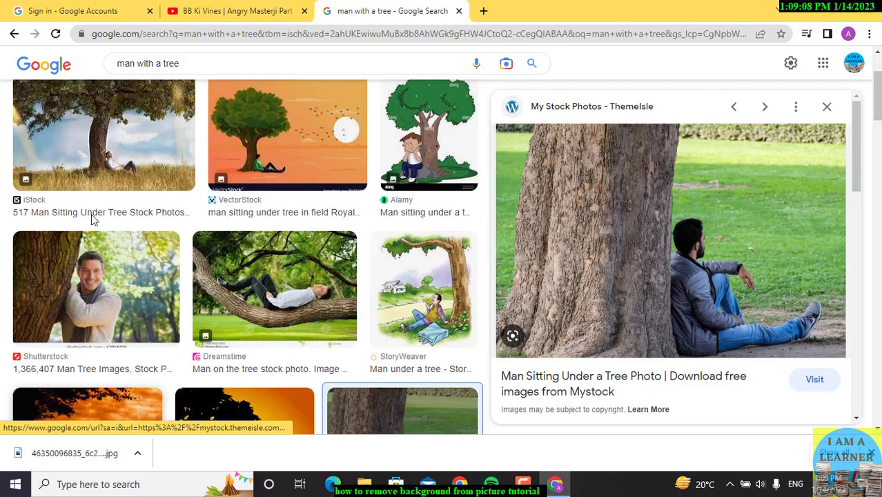
click(483, 11)
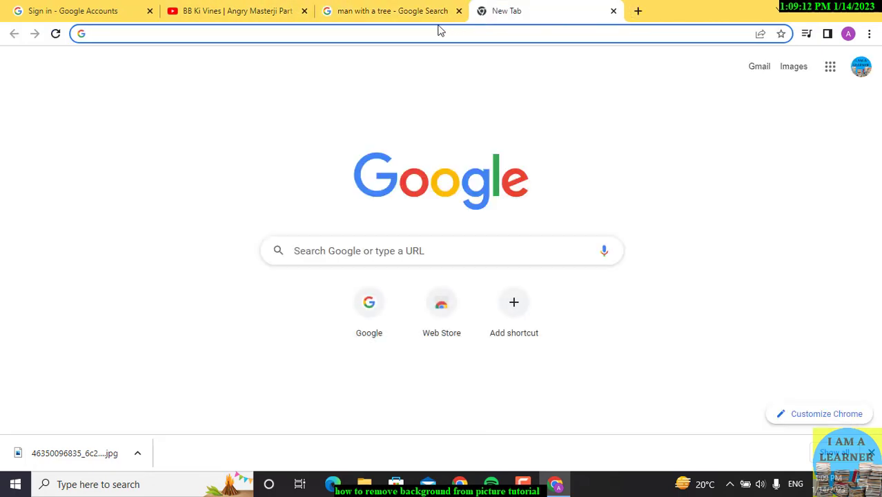
Go to remove.bg in the new tab.
click(374, 37)
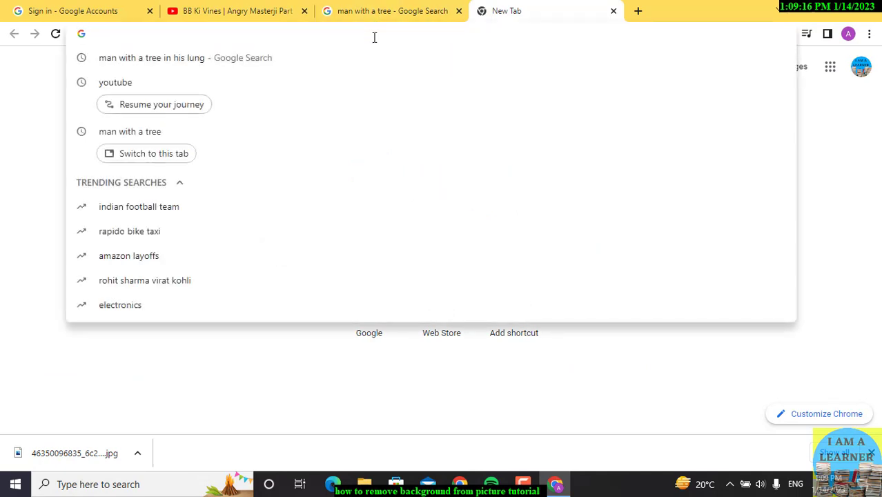
text(re)
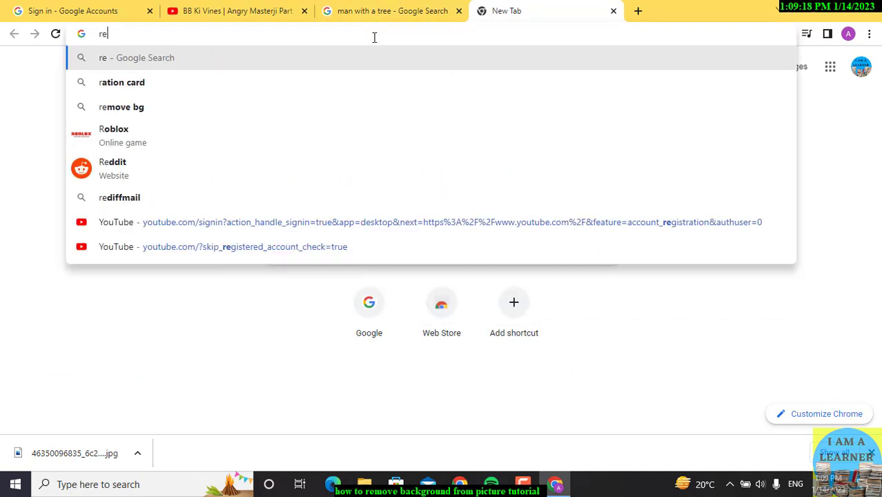
text(move.bg)
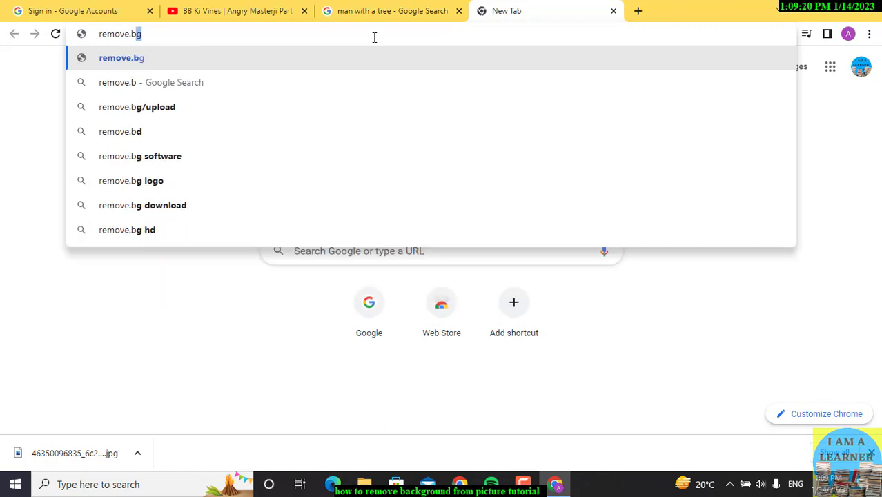
key(Return)
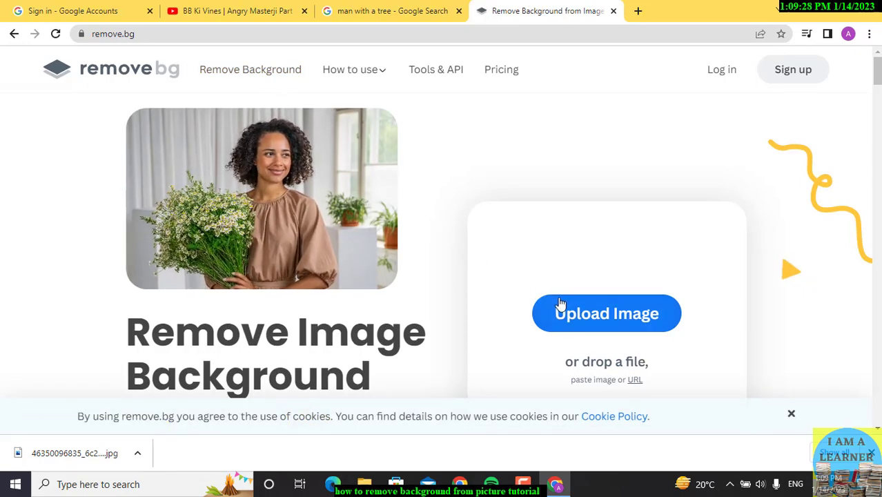
Open the upload file picker, cancel it, and return to the remove.bg home page.
click(624, 329)
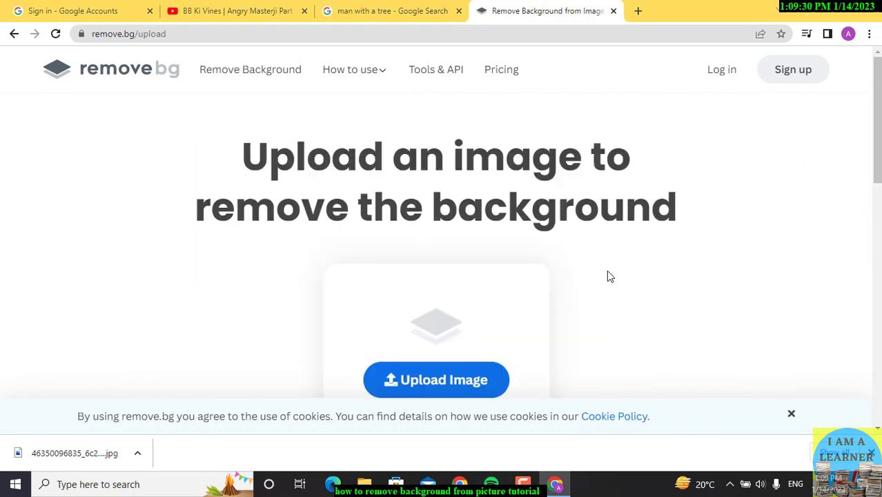
click(386, 376)
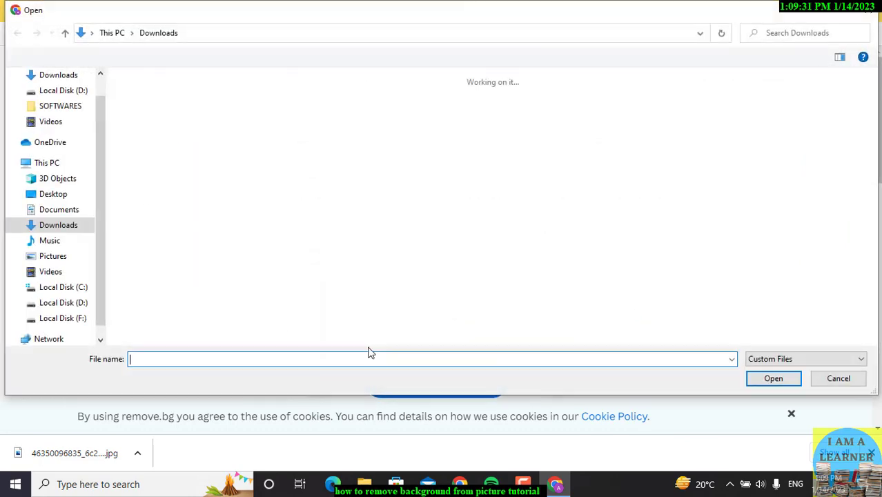
click(868, 17)
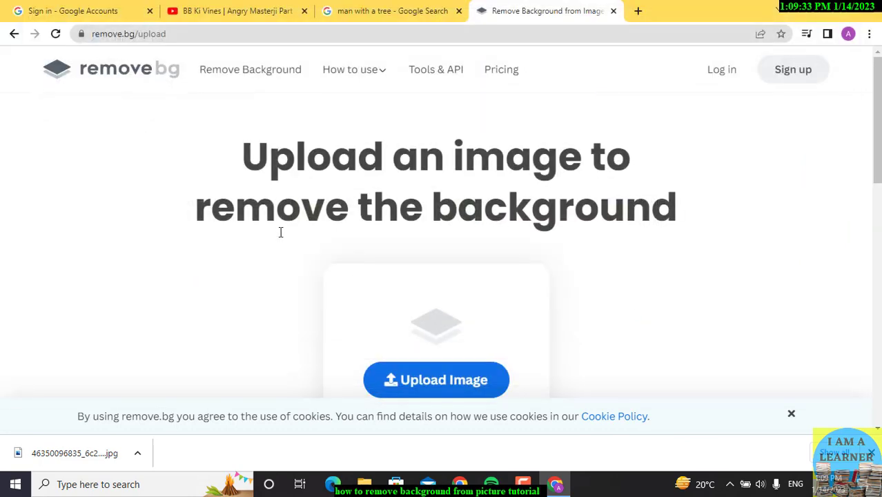
click(15, 34)
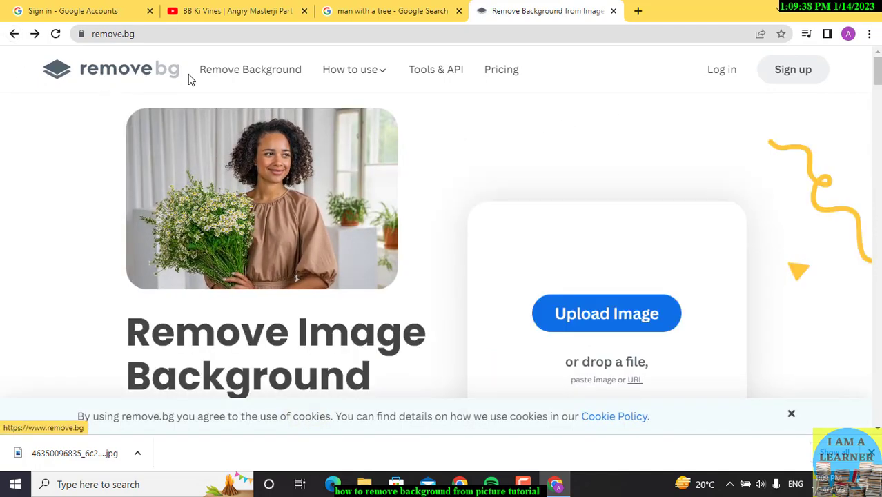
Browse the How to use guides menu and scroll the home page.
click(372, 73)
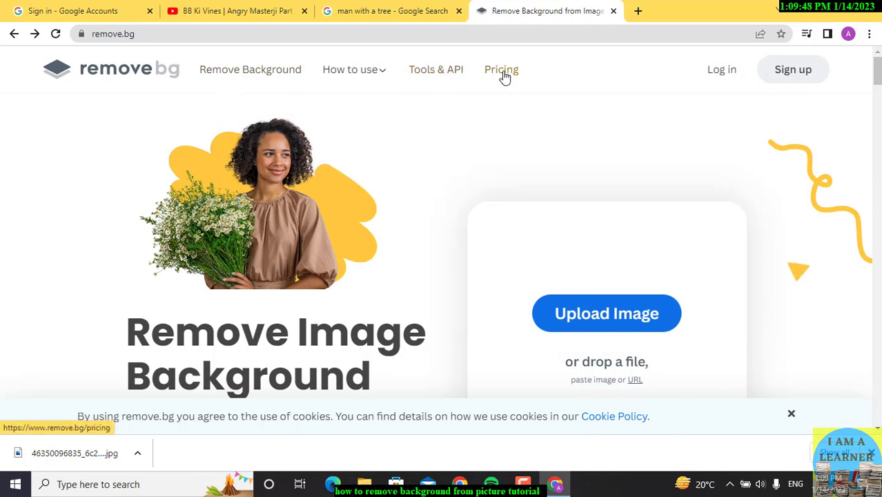
scroll(518, 221, down, 6)
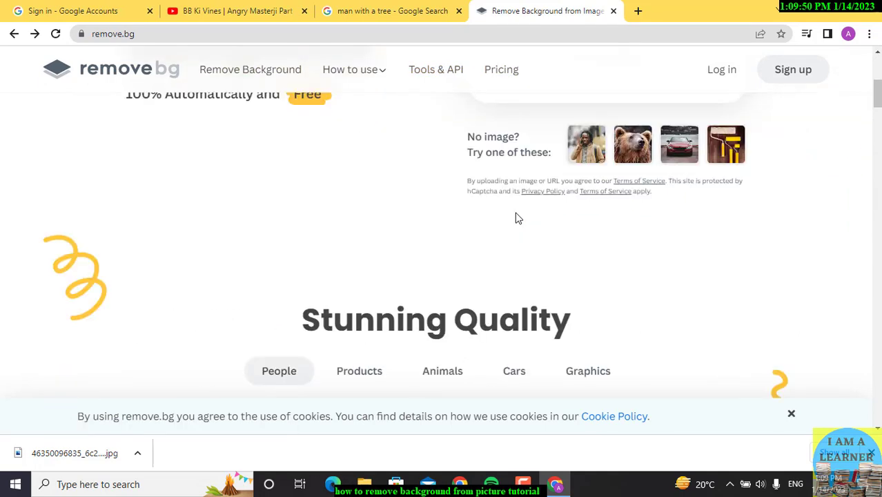
scroll(512, 216, up, 6)
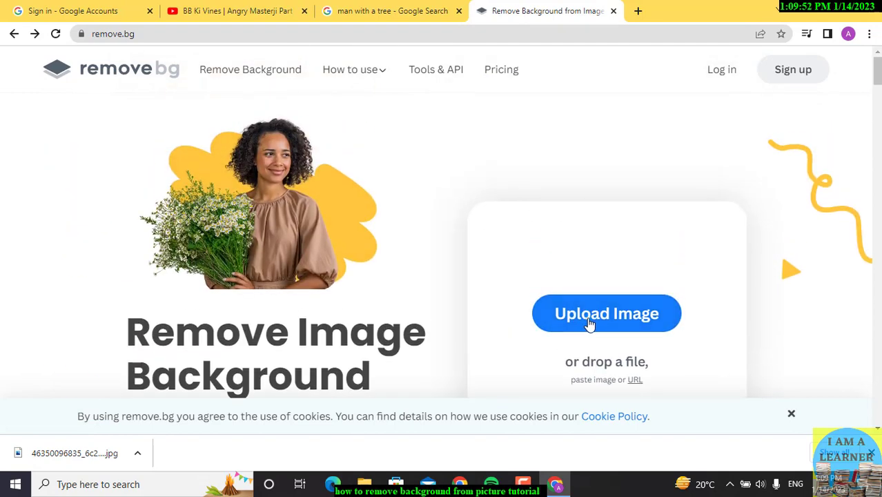
click(620, 316)
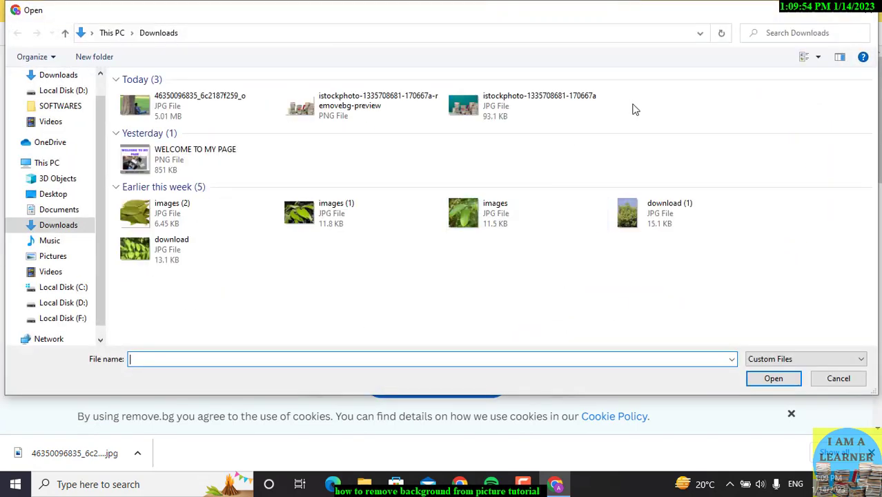
click(142, 107)
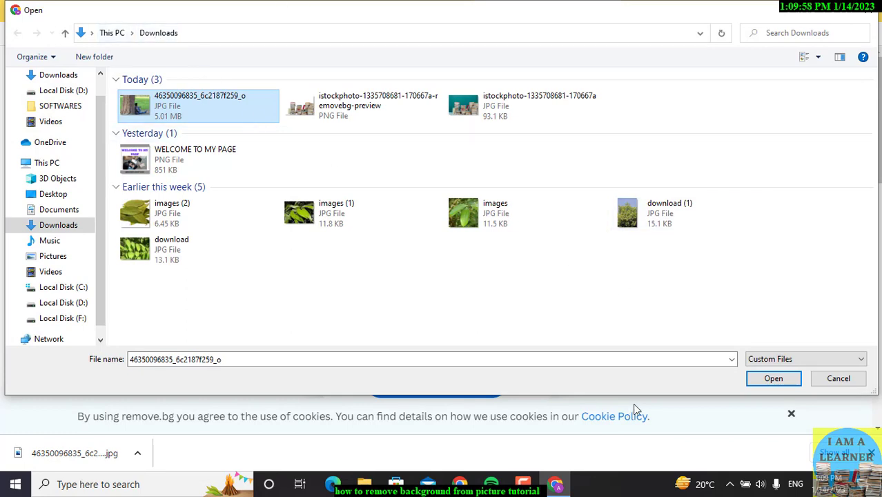
click(771, 380)
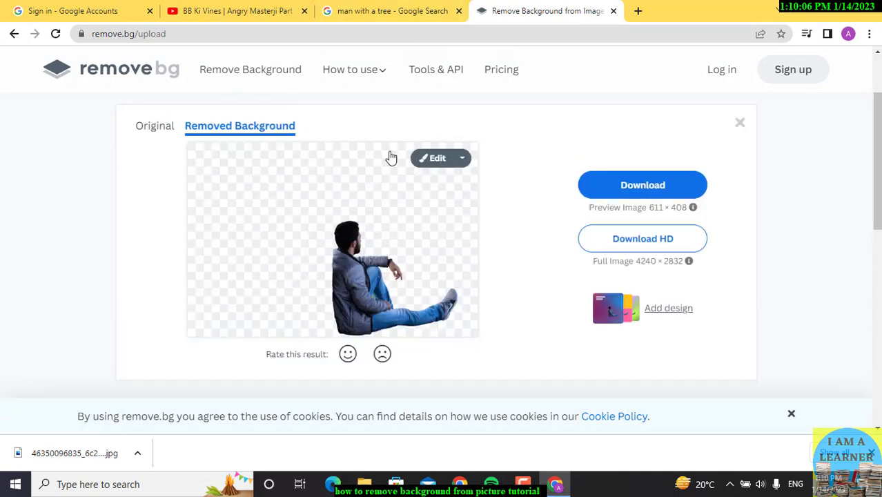
Download the cut-out PNG preview and open the cut-out in the editor.
click(318, 196)
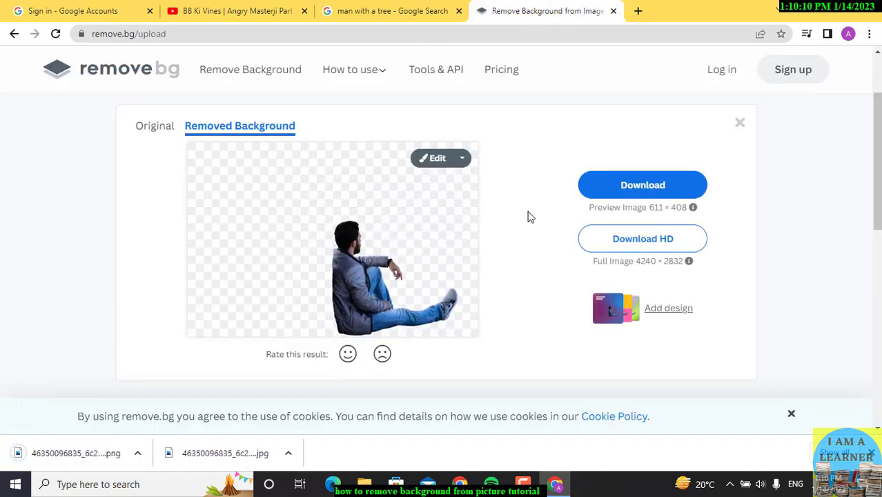
click(438, 162)
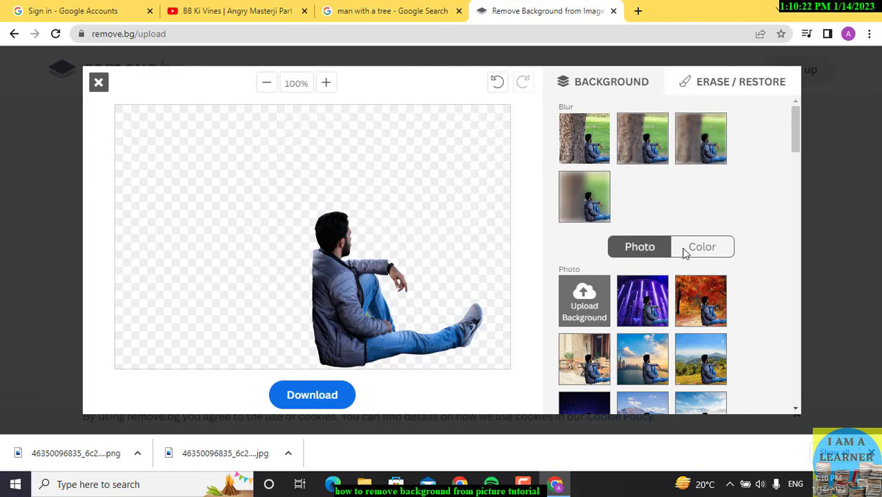
Try the Erase / Restore brush size slider, then close the editor.
click(701, 82)
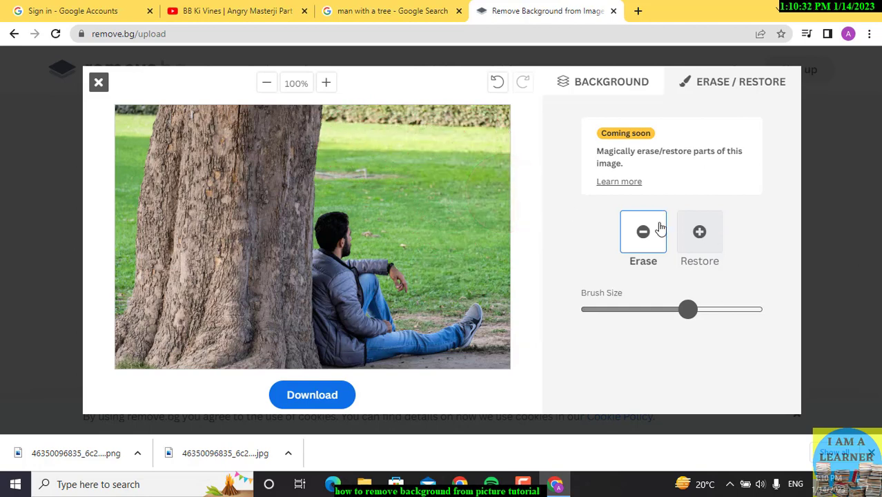
drag(683, 310, 685, 309)
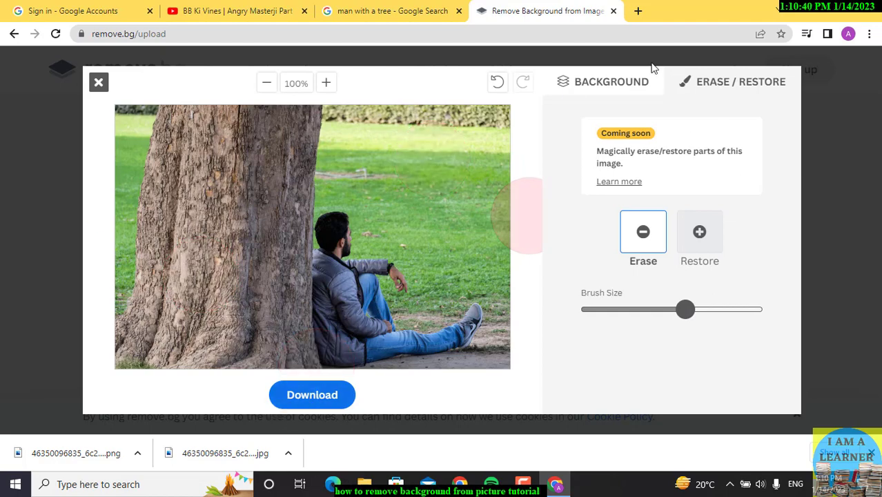
click(97, 85)
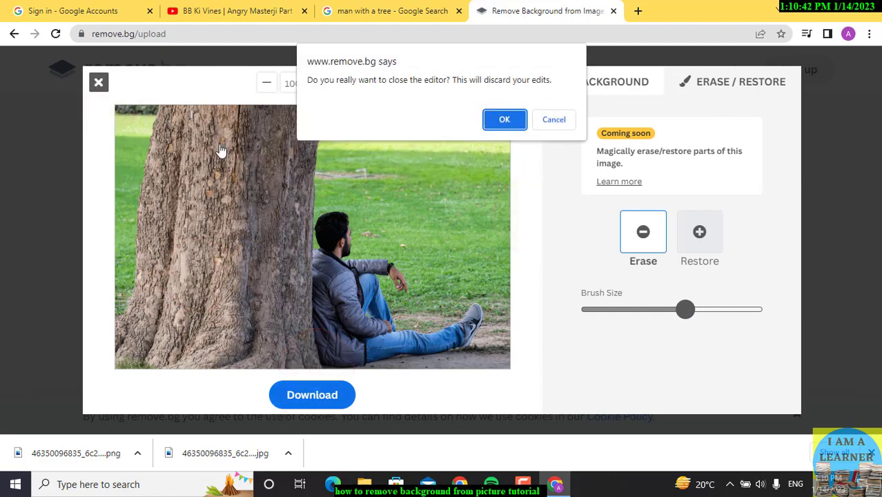
Discard the editor changes and open the downloaded PNG in the photo viewer.
click(506, 124)
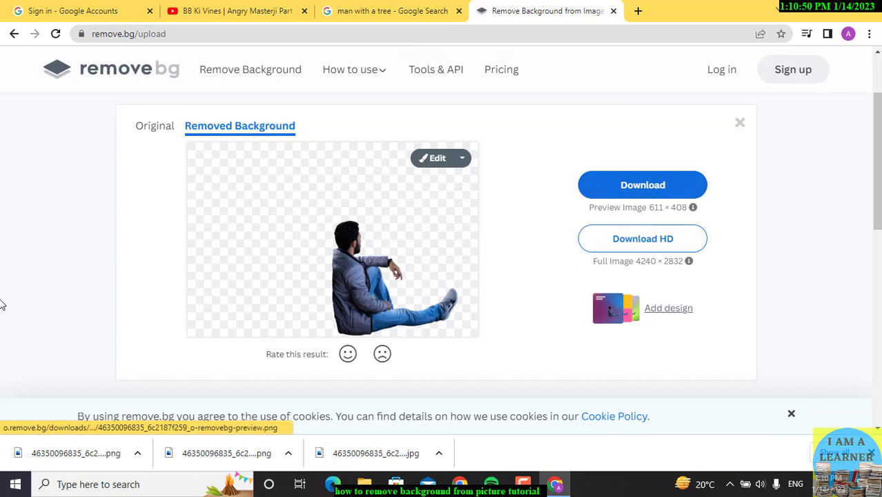
click(139, 452)
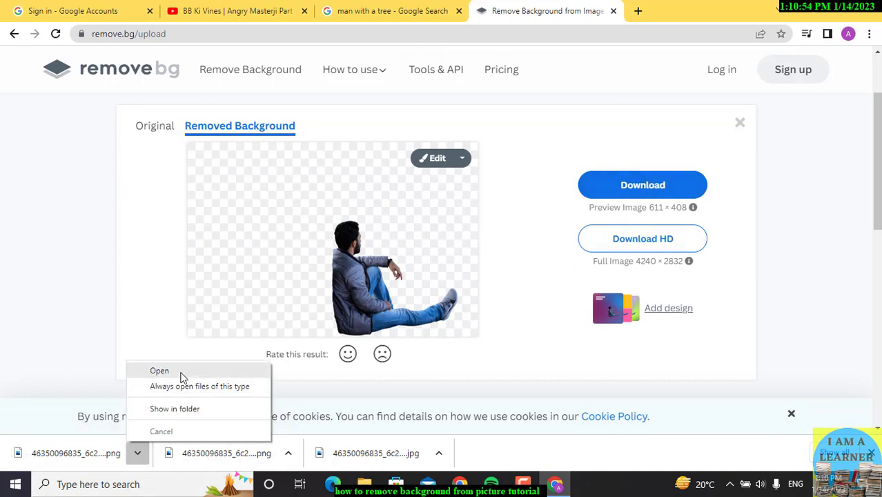
click(183, 376)
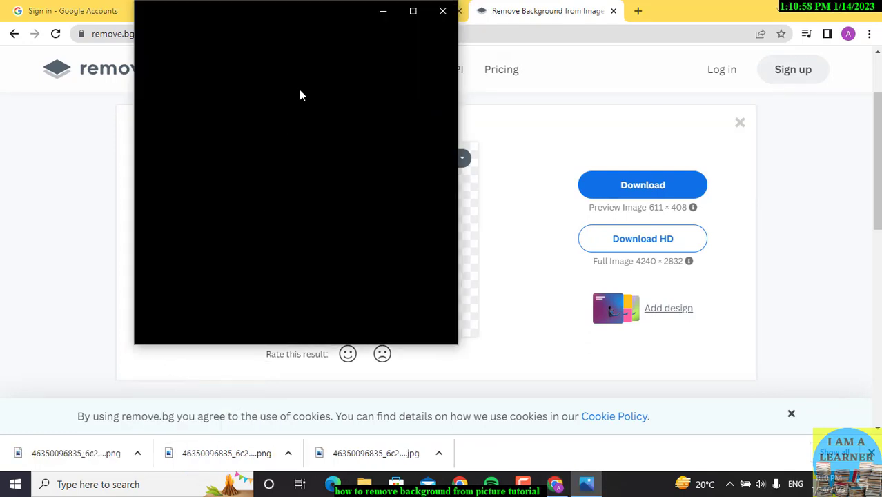
Maximize Photos, zoom in and out on the transparent cut-out, then close it.
click(413, 11)
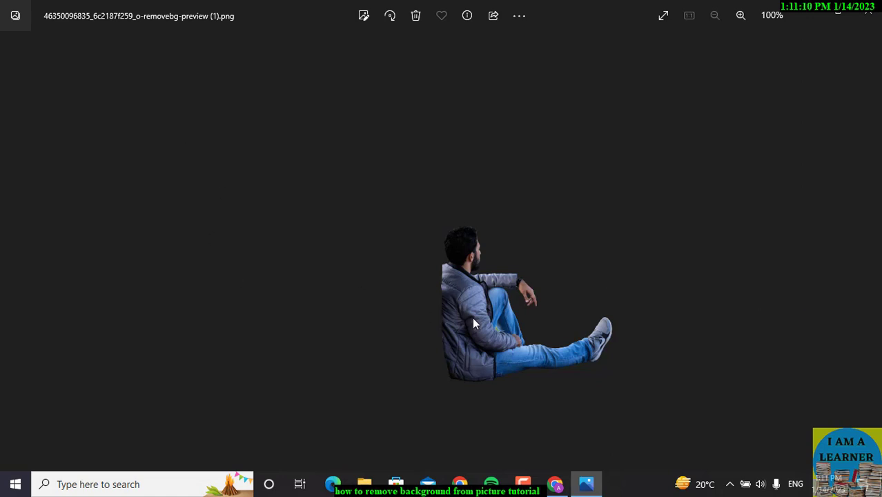
scroll(474, 322, up, 3)
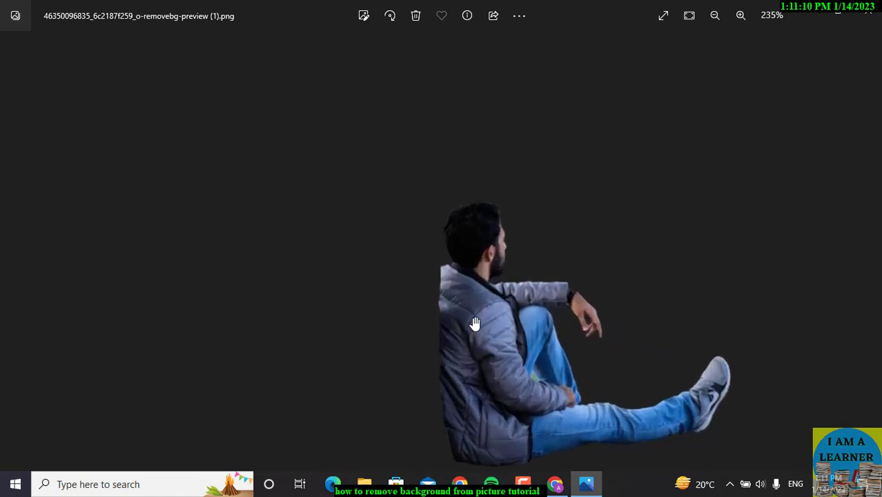
scroll(473, 322, up, 2)
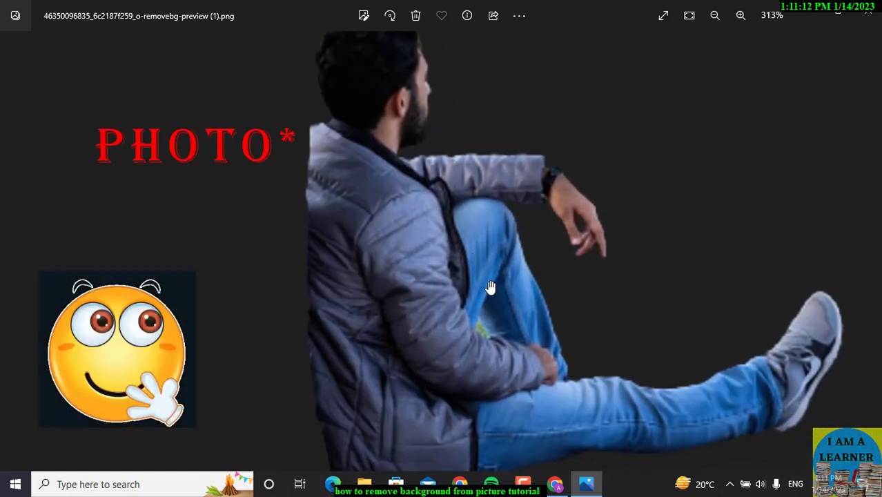
scroll(488, 288, down, 2)
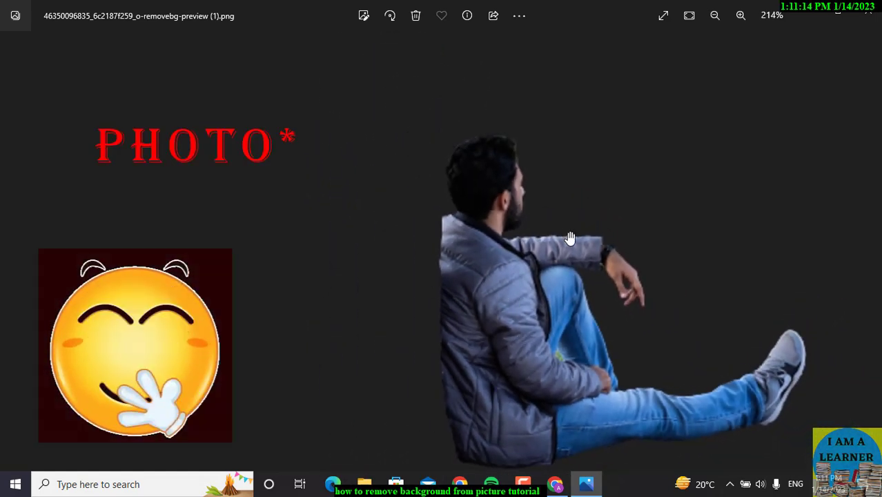
scroll(569, 238, down, 3)
key(alt+F4)
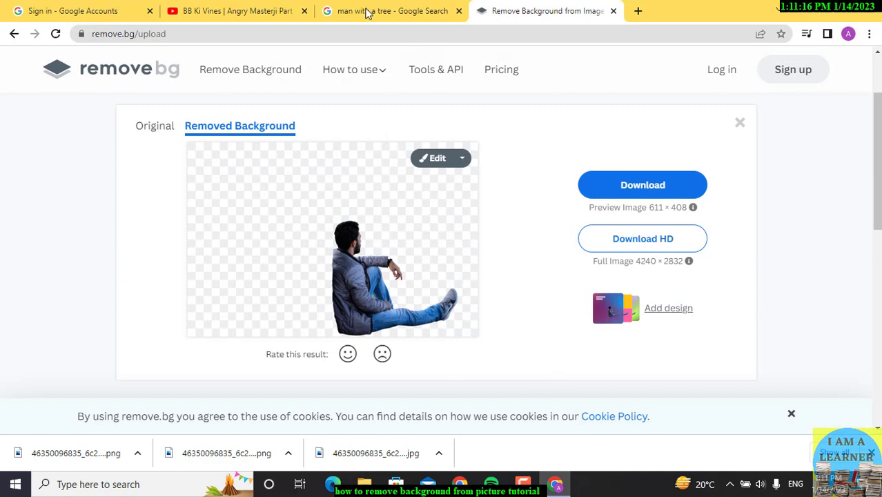